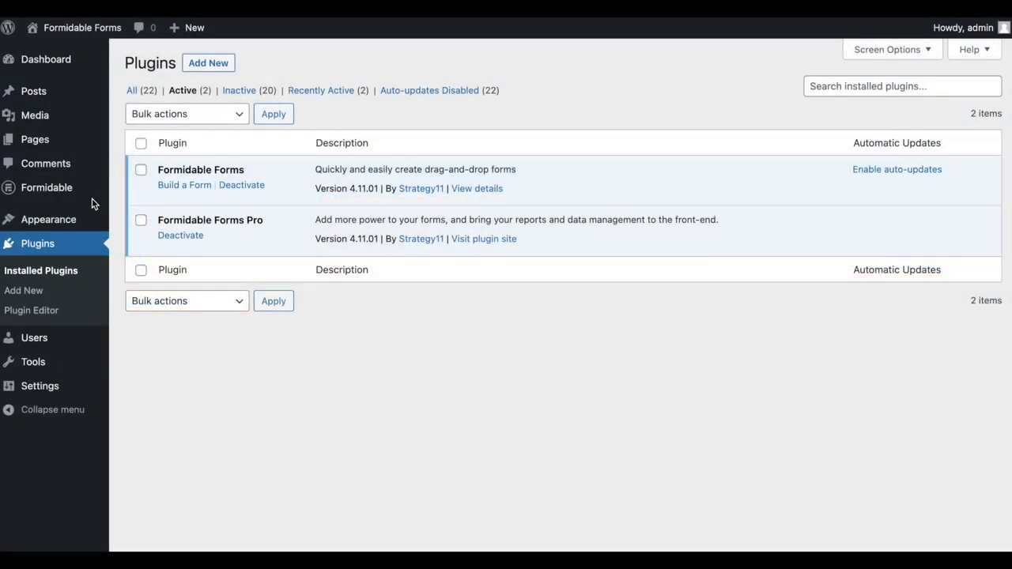
# - Create a new blank form named Data Form
pyautogui.moveTo(70, 196)
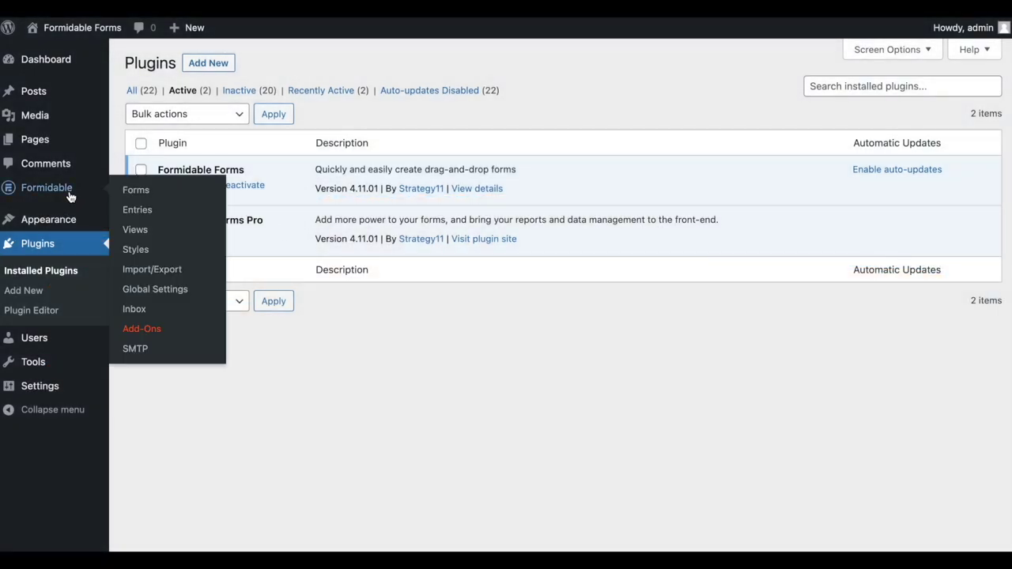
pyautogui.click(135, 191)
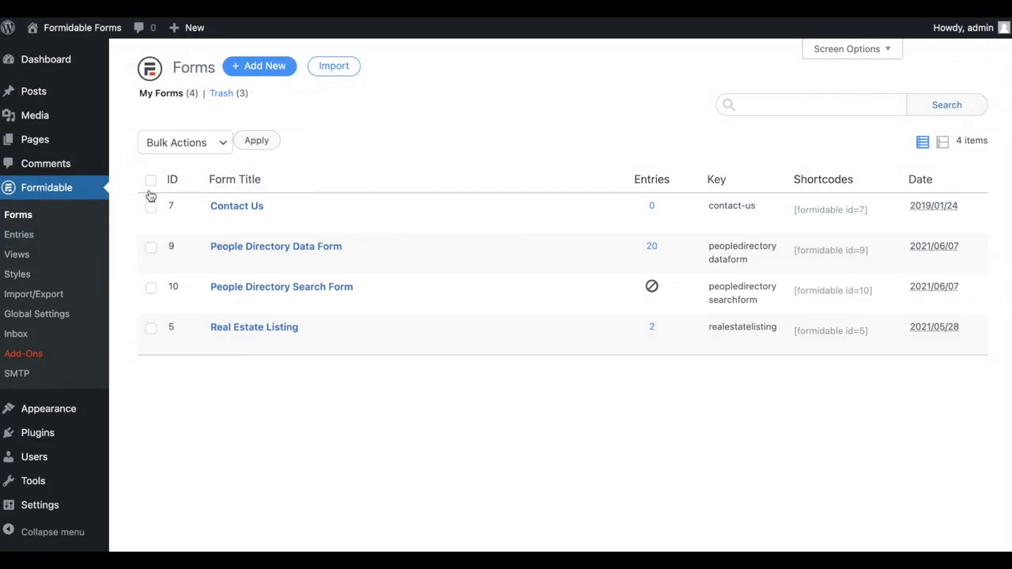
pyautogui.click(256, 69)
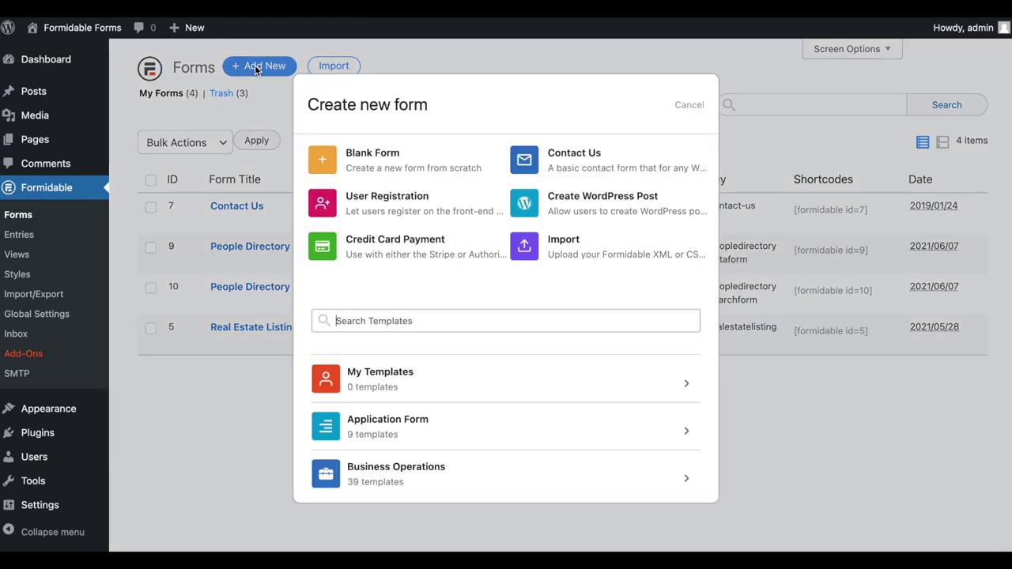
pyautogui.click(351, 158)
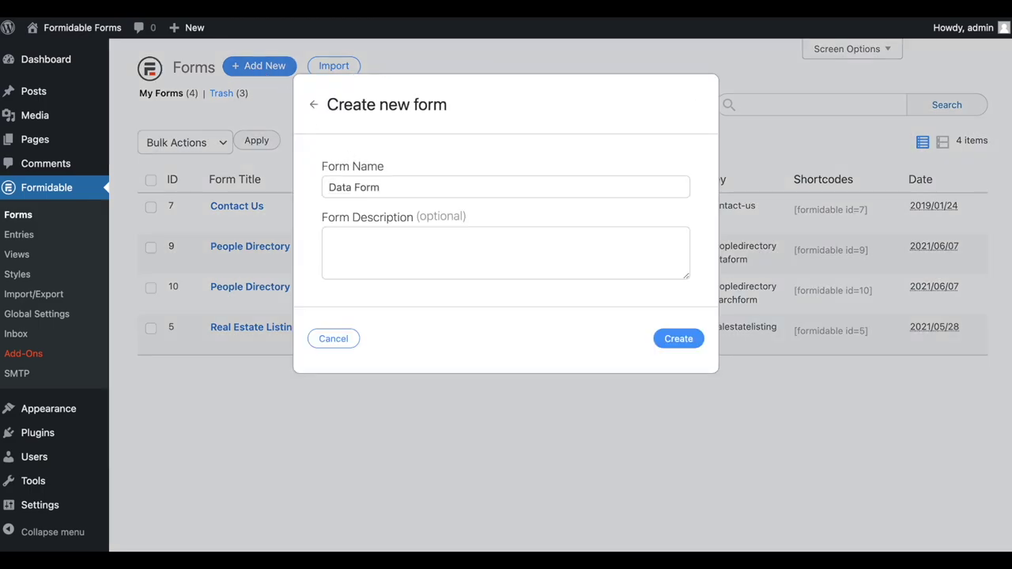
pyautogui.click(673, 340)
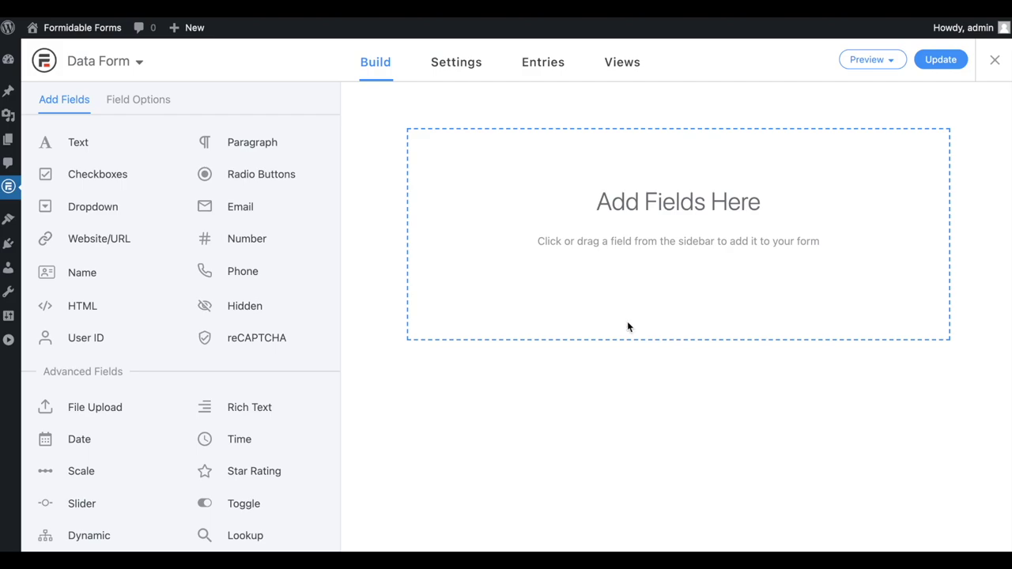
# - Add three Text fields for Year, Make and Model to the Data Form
pyautogui.click(76, 145)
pyautogui.click(76, 146)
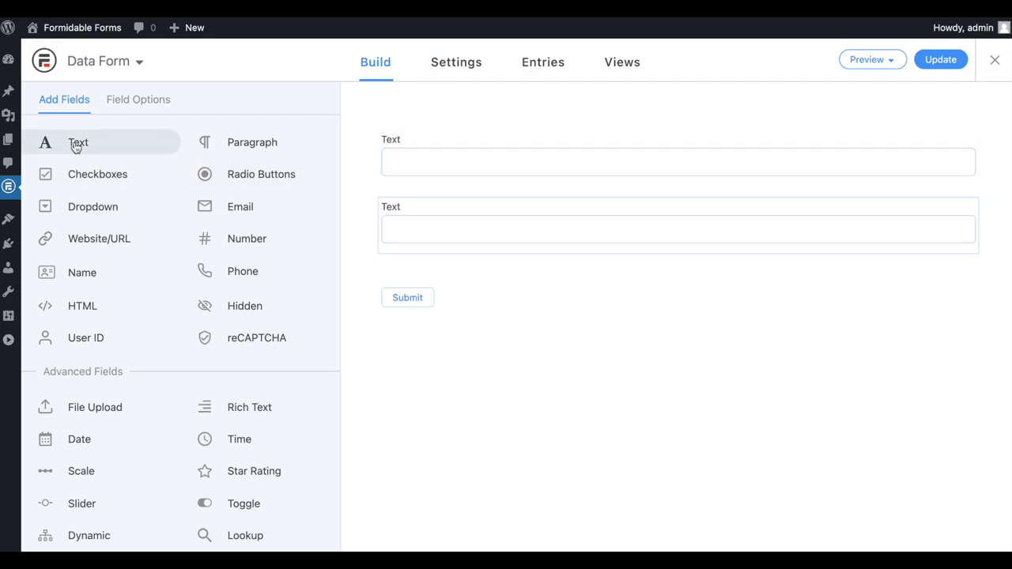
pyautogui.click(76, 146)
pyautogui.click(395, 157)
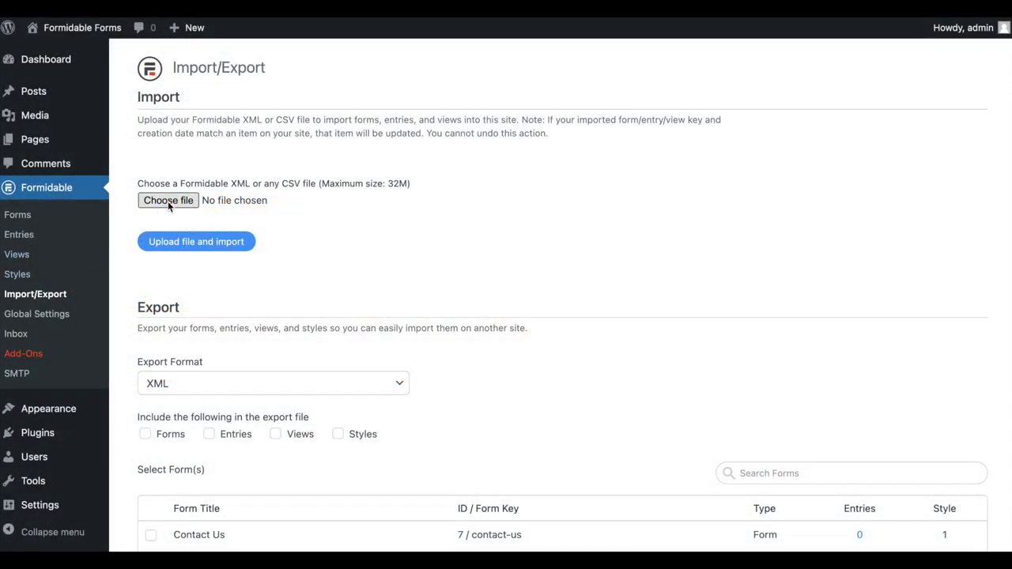
# - Upload and import the entries from Data - Sheet1.csv
pyautogui.click(176, 202)
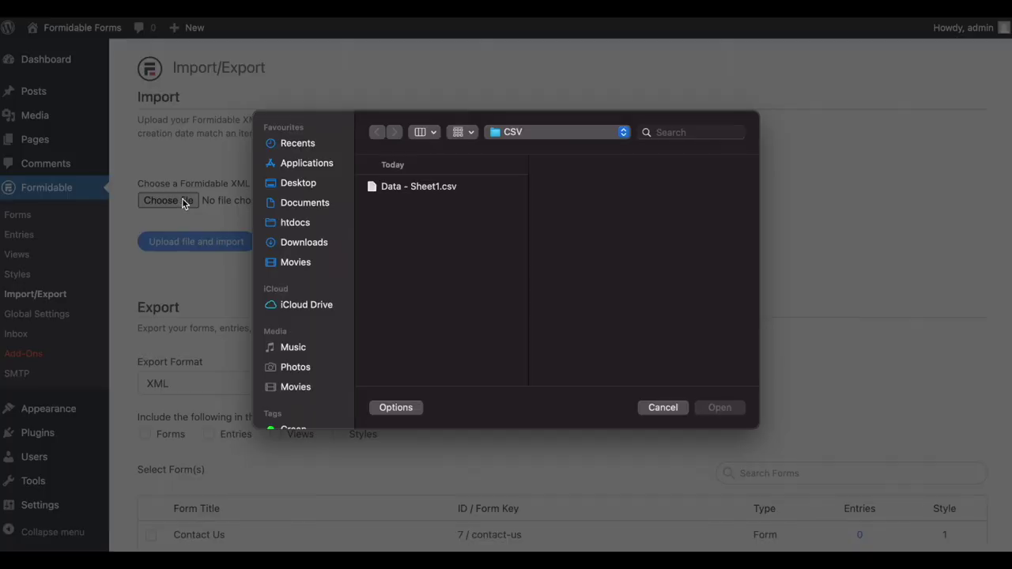
pyautogui.click(421, 189)
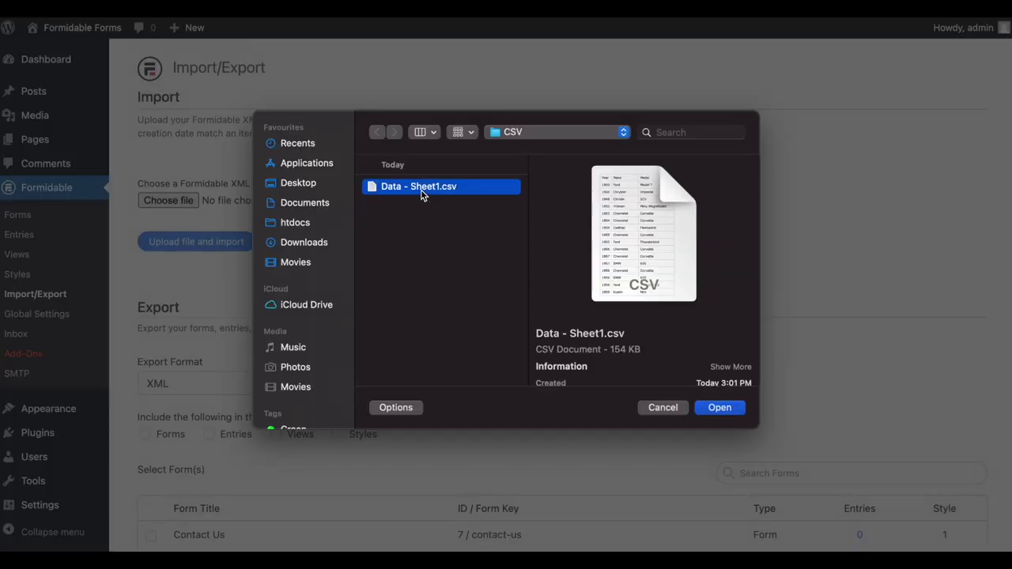
pyautogui.click(720, 408)
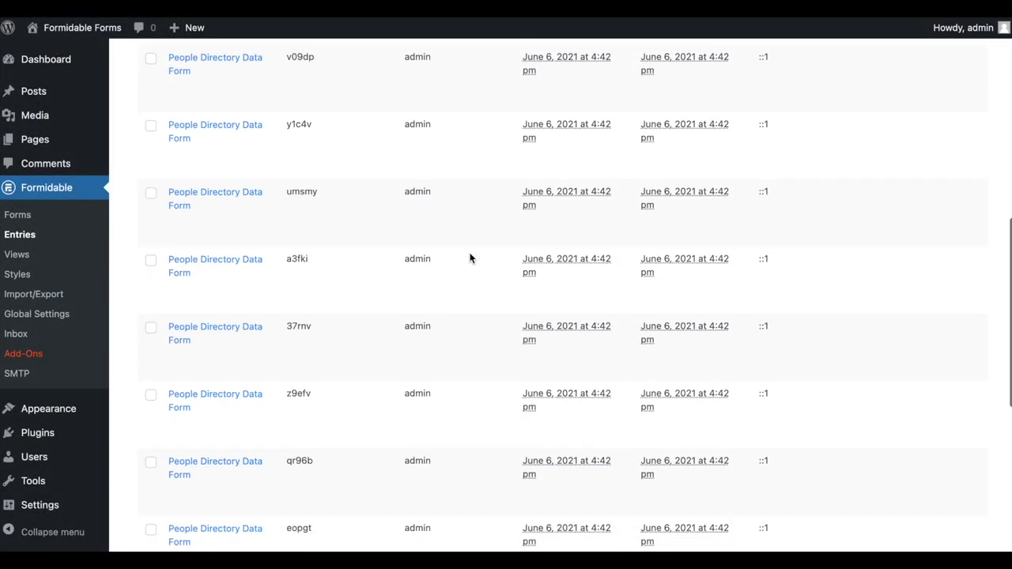
pyautogui.scroll(-3, 470, 257)
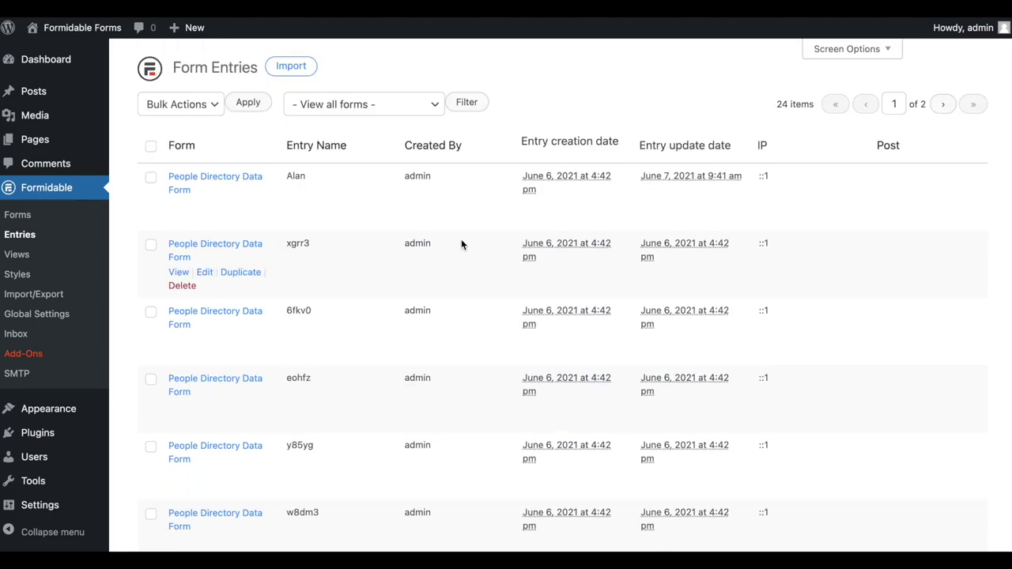
# - Filter the entries list to People Directory Data Form only
pyautogui.click(387, 111)
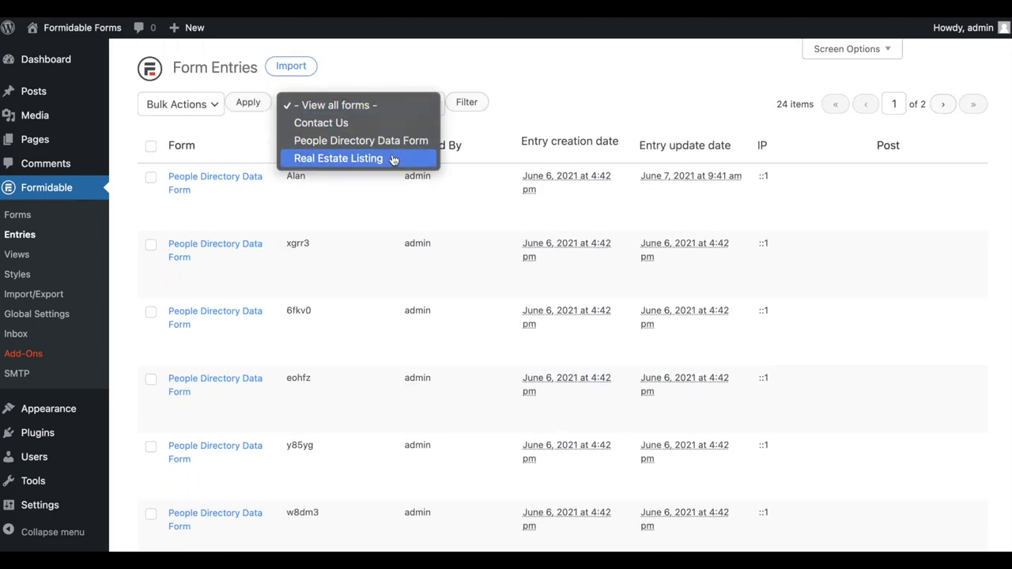
pyautogui.click(396, 141)
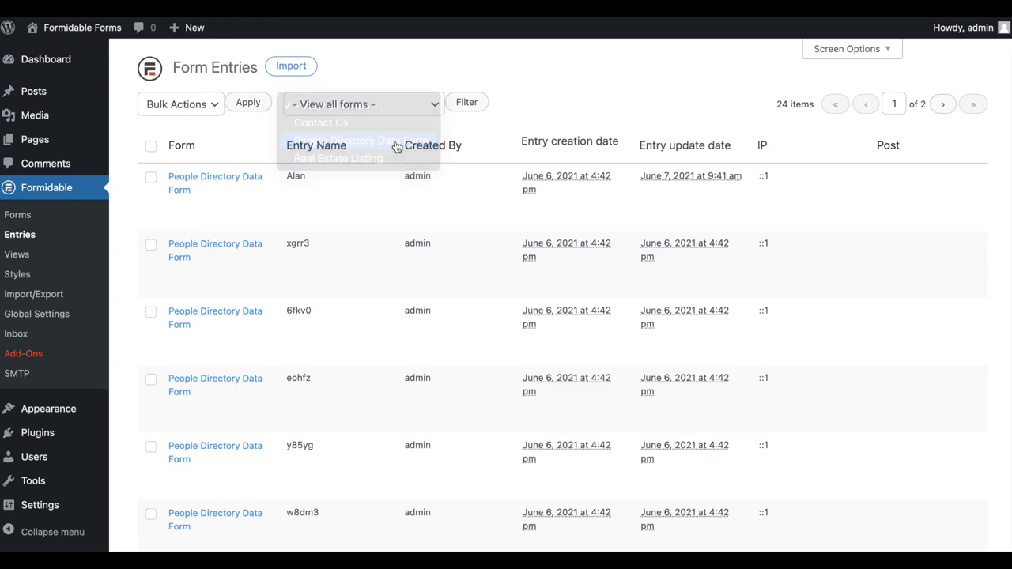
pyautogui.click(466, 104)
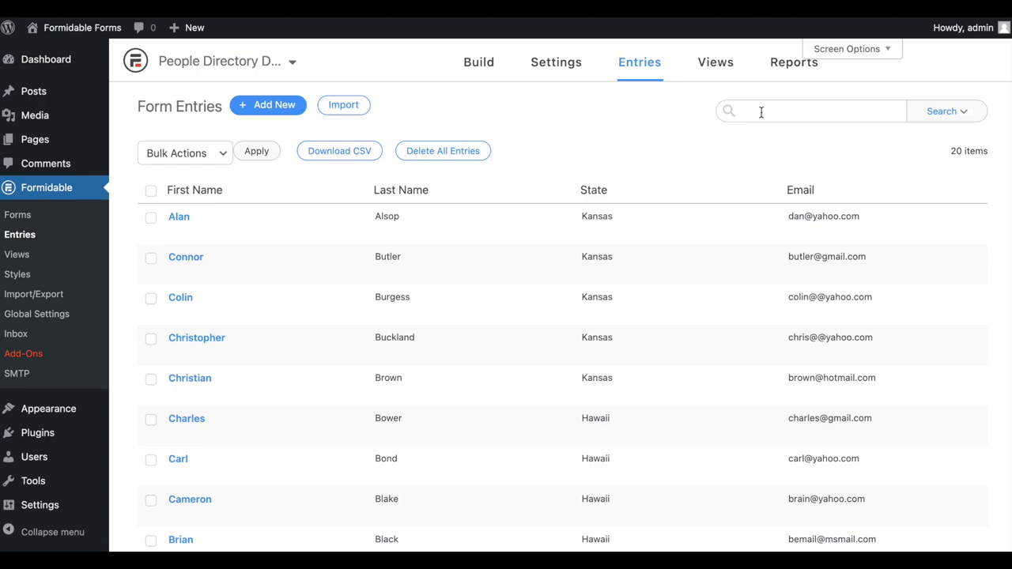
# - Review the searchable fields list, then bring up the column Screen Options
pyautogui.click(953, 116)
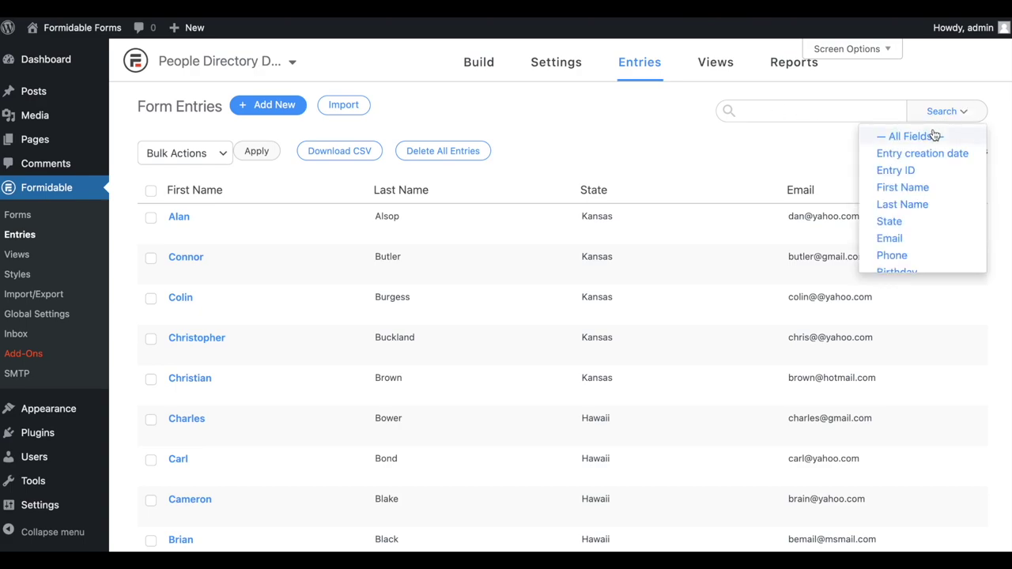
pyautogui.scroll(-1, 927, 172)
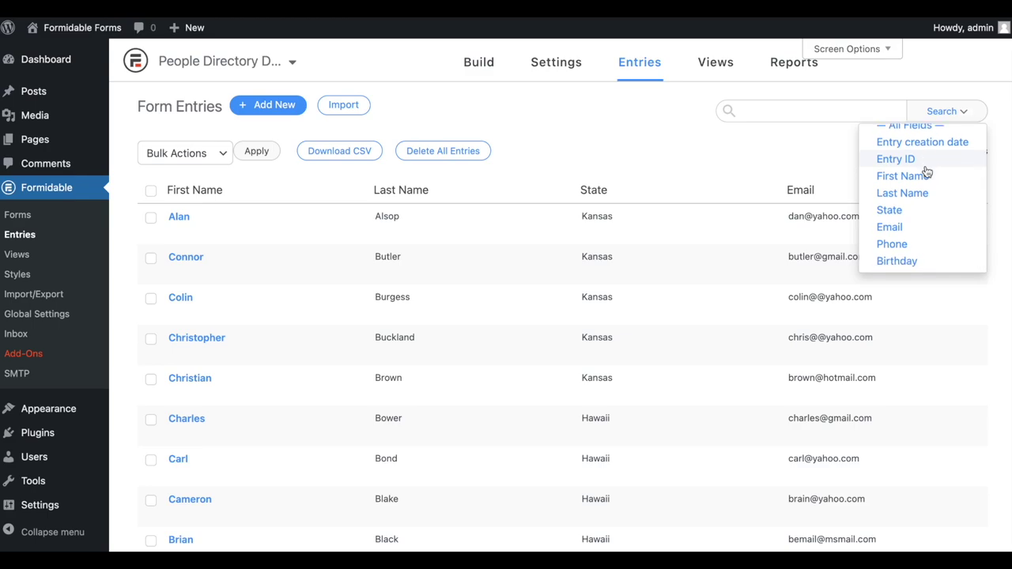
pyautogui.scroll(1, 927, 172)
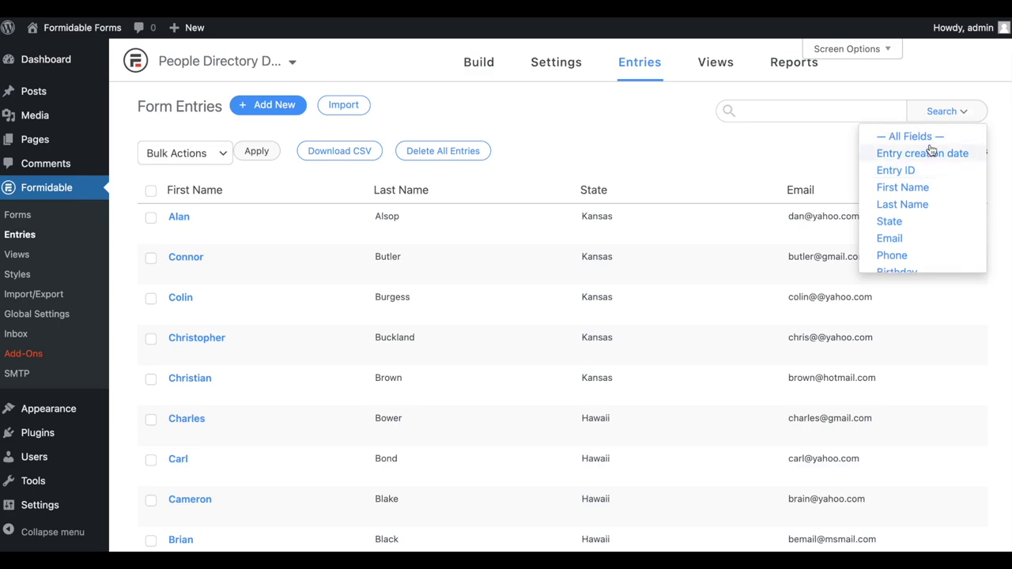
pyautogui.click(941, 117)
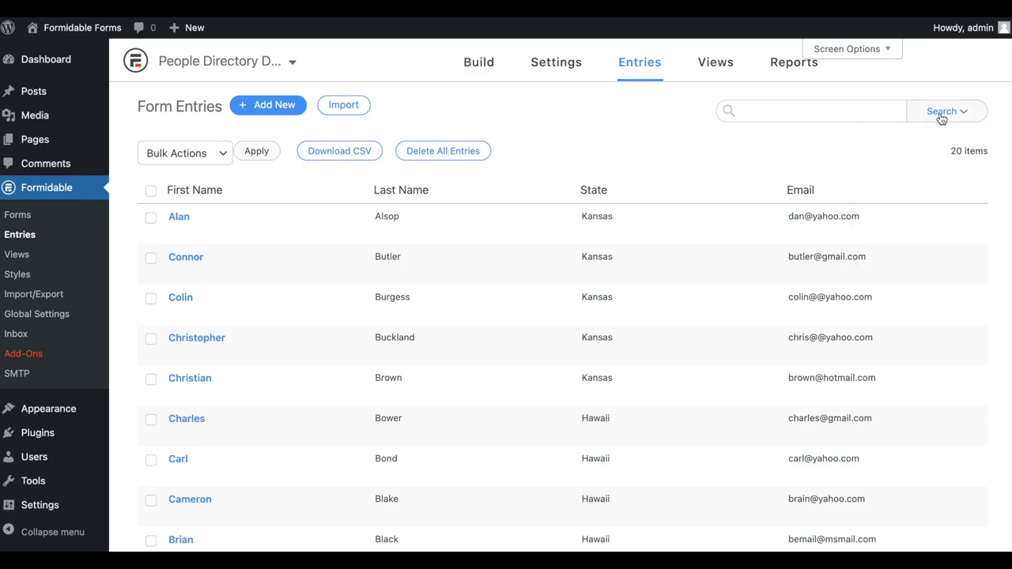
pyautogui.click(870, 55)
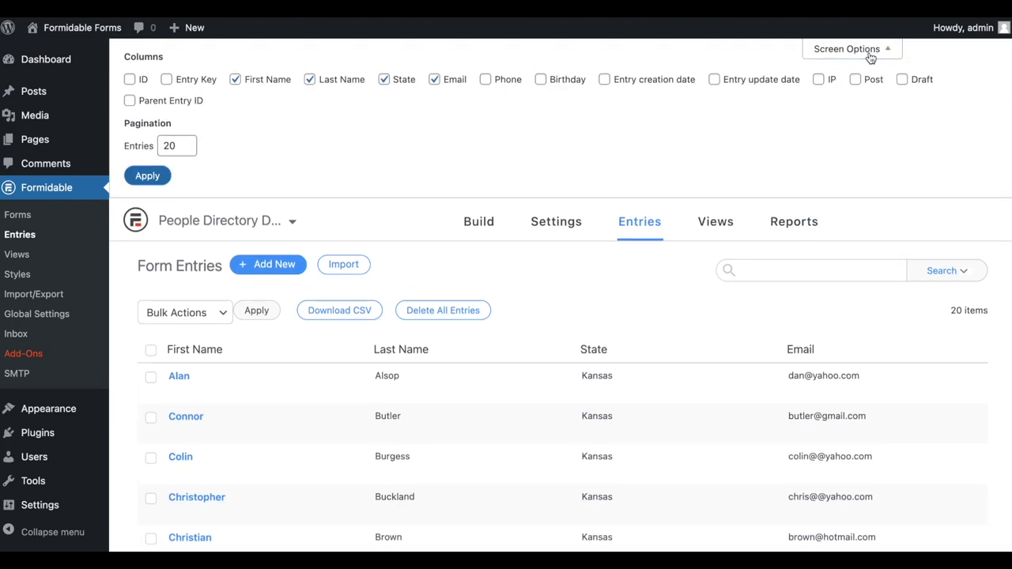
# - Add Phone, Birthday and Entry creation date columns, then view the first entry's details
pyautogui.click(511, 80)
pyautogui.click(557, 83)
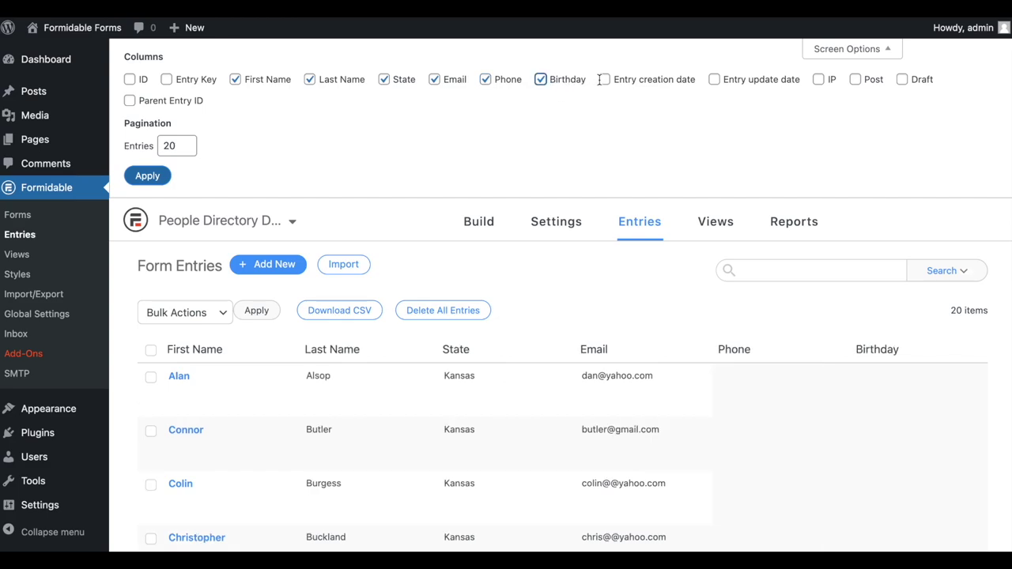
pyautogui.click(626, 82)
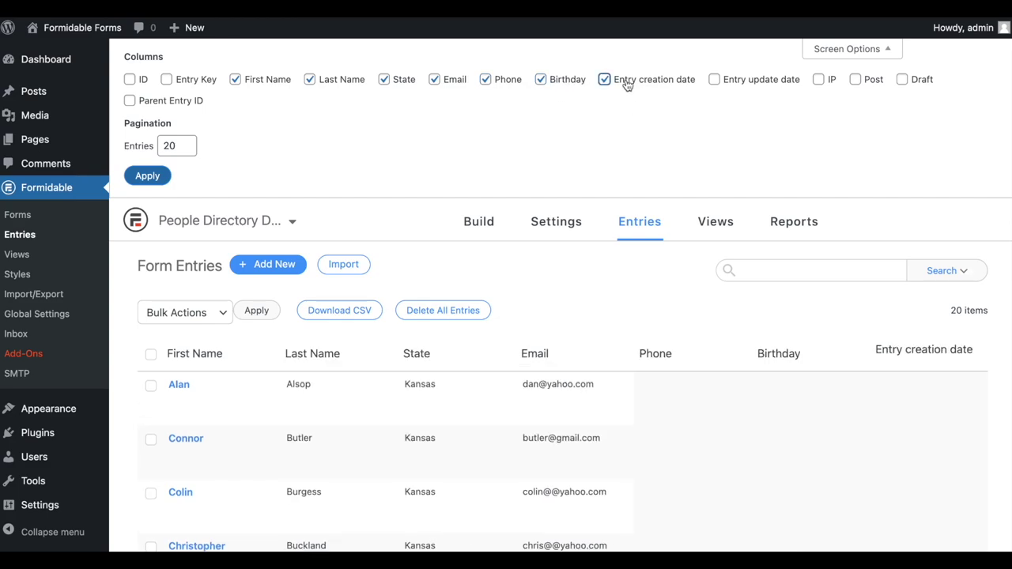
pyautogui.click(147, 177)
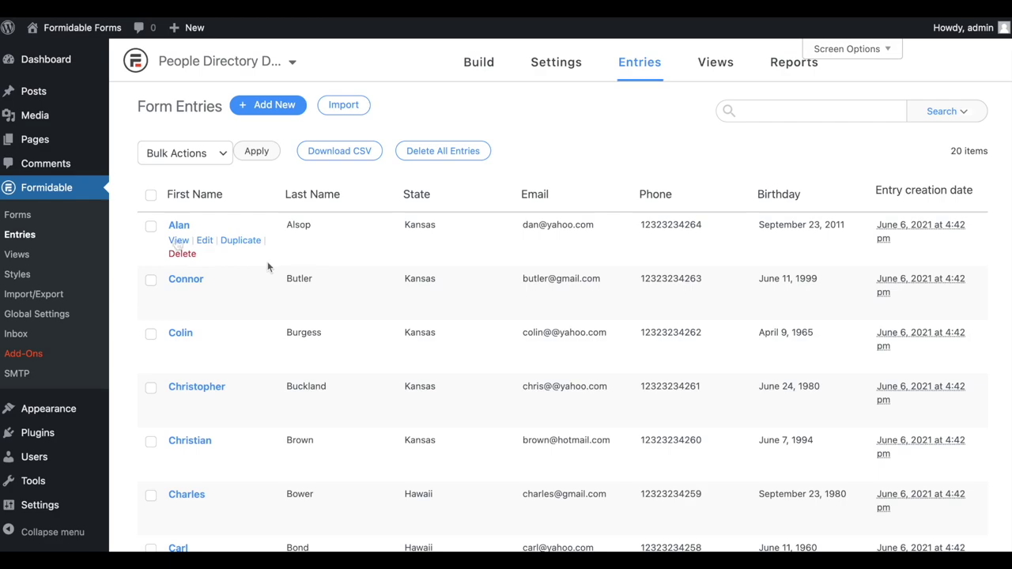
pyautogui.click(178, 242)
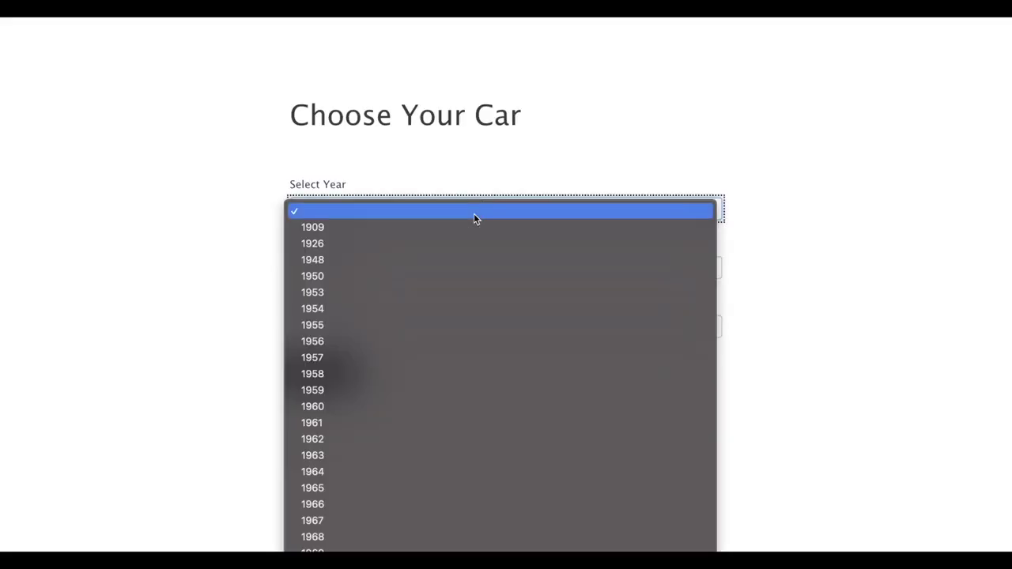
# - Select year 1994, make Land Rover and model Defender 90 in the car form
pyautogui.scroll(-10, 474, 244)
pyautogui.click(474, 250)
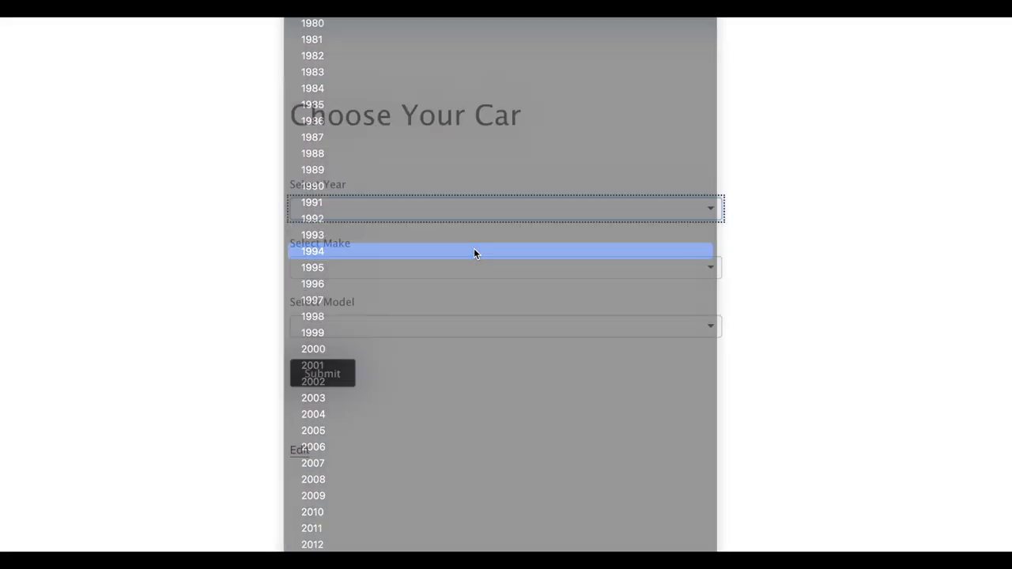
pyautogui.click(475, 267)
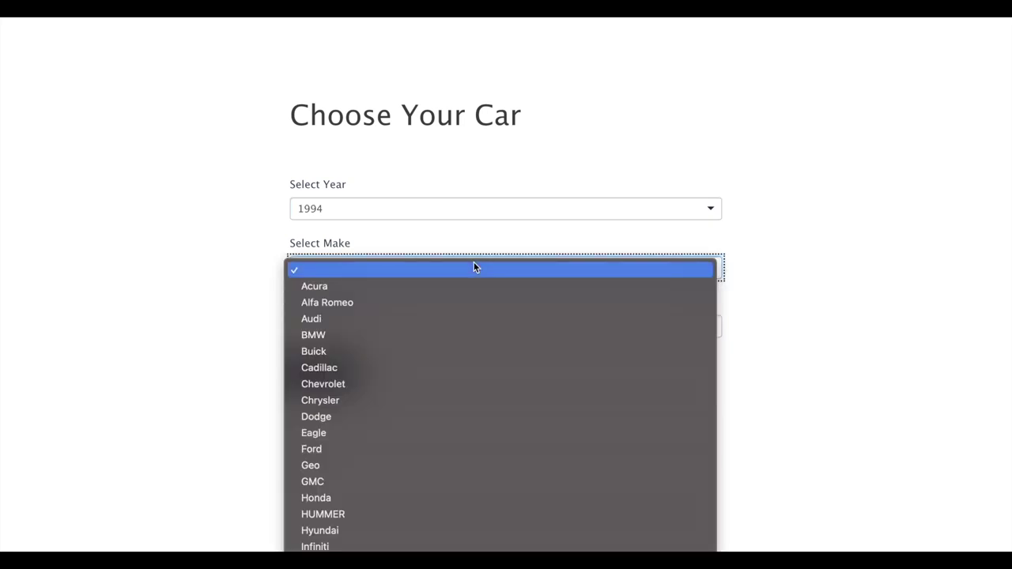
pyautogui.scroll(-5, 472, 283)
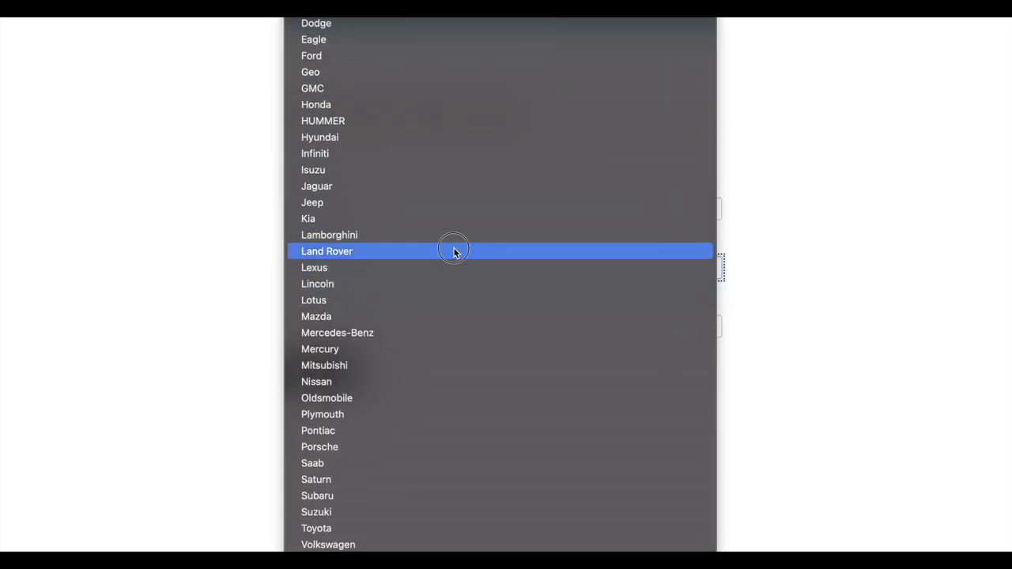
pyautogui.click(453, 251)
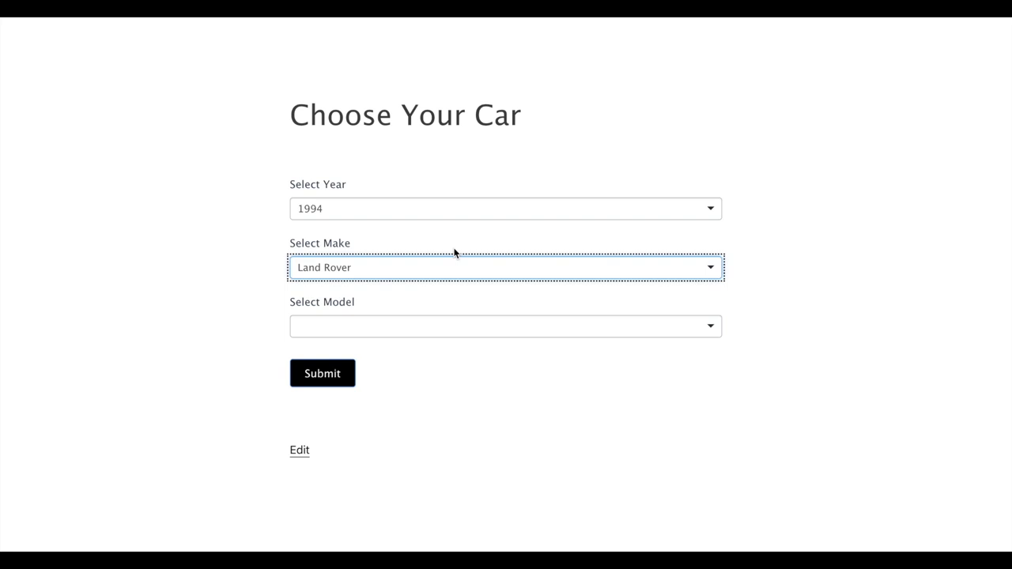
pyautogui.click(472, 327)
pyautogui.click(467, 364)
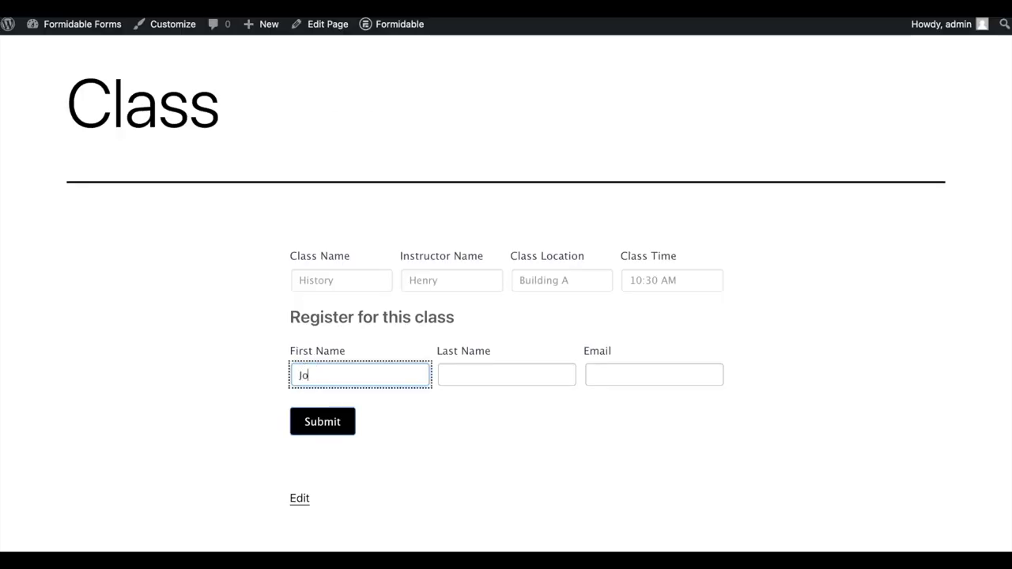
# - Enter the registrant's first name, last name and e-mail, and submit the History class registration
pyautogui.write('hn')
pyautogui.press('Tab')
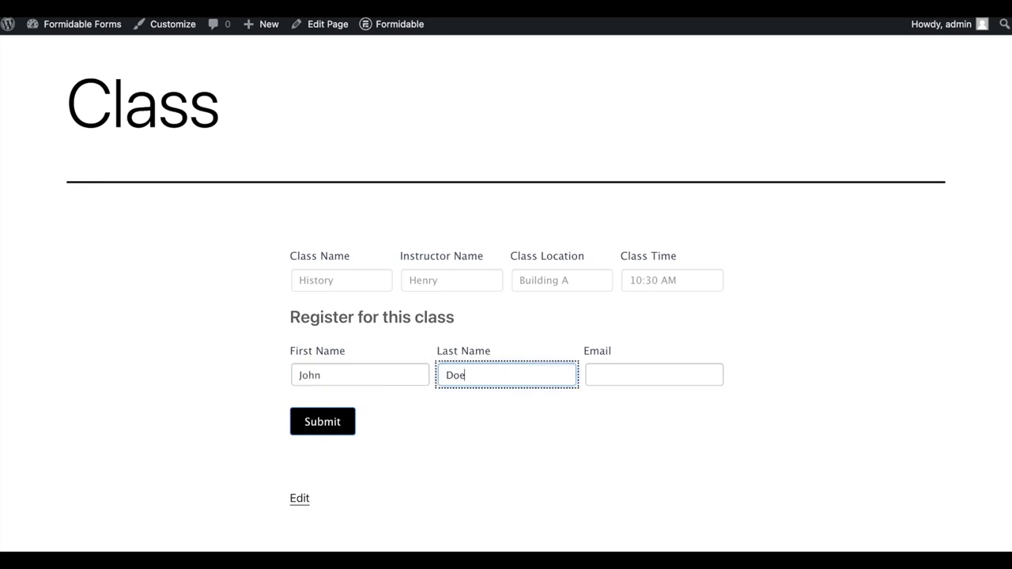
pyautogui.press('Tab')
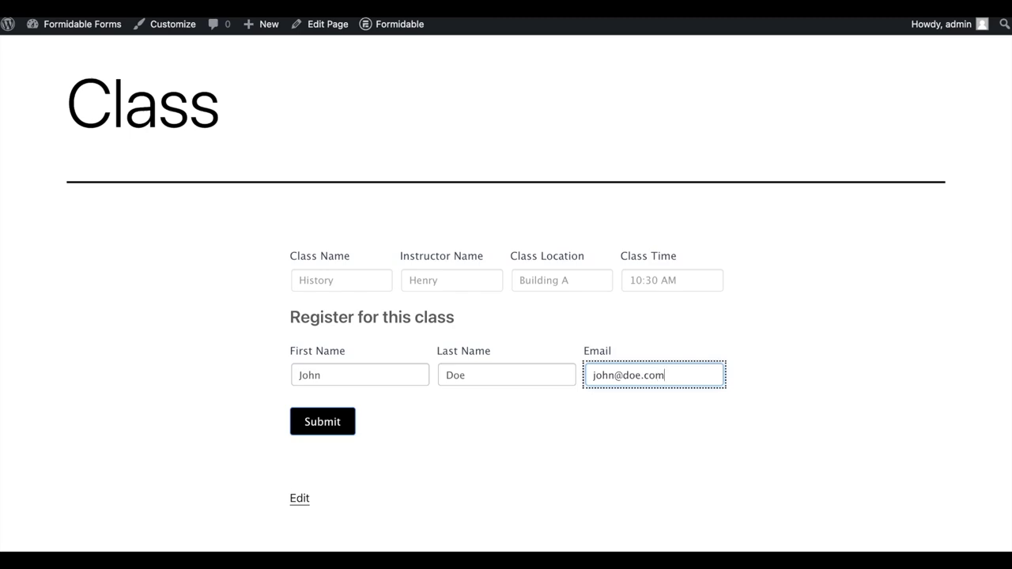
pyautogui.click(314, 433)
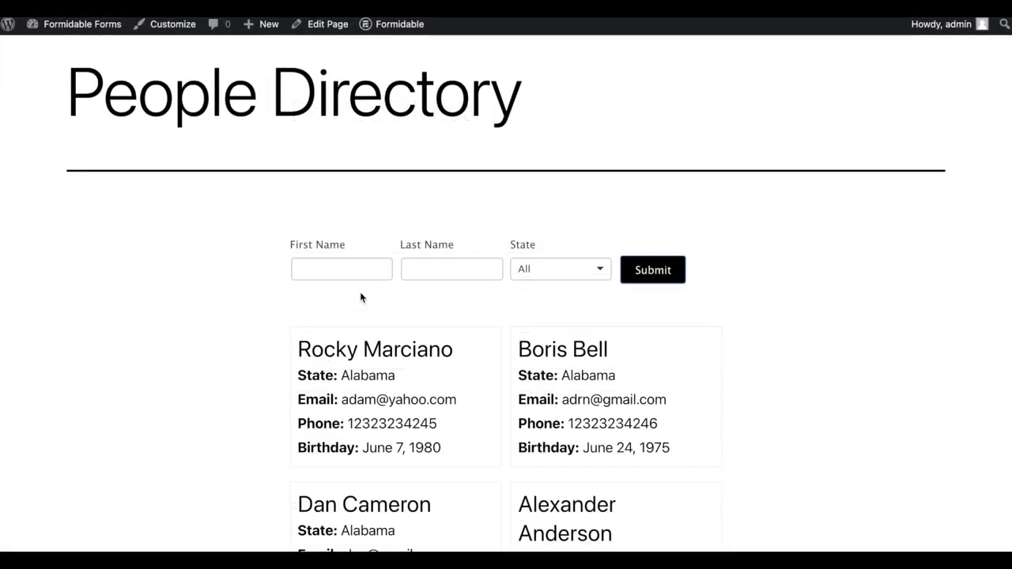
# - Search the People Directory by a person's first name
pyautogui.scroll(-5, 360, 297)
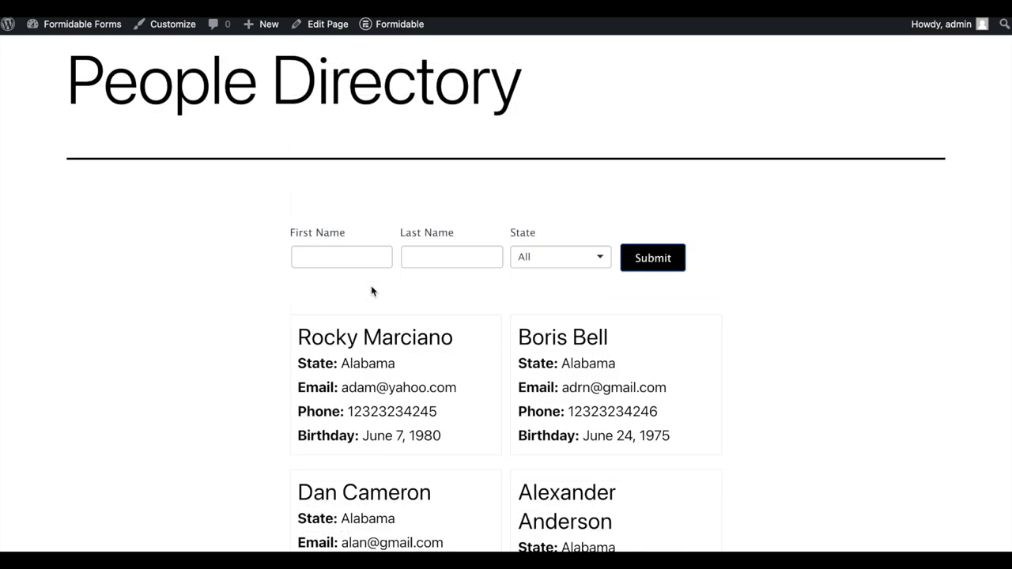
pyautogui.click(368, 257)
pyautogui.write('Andrew')
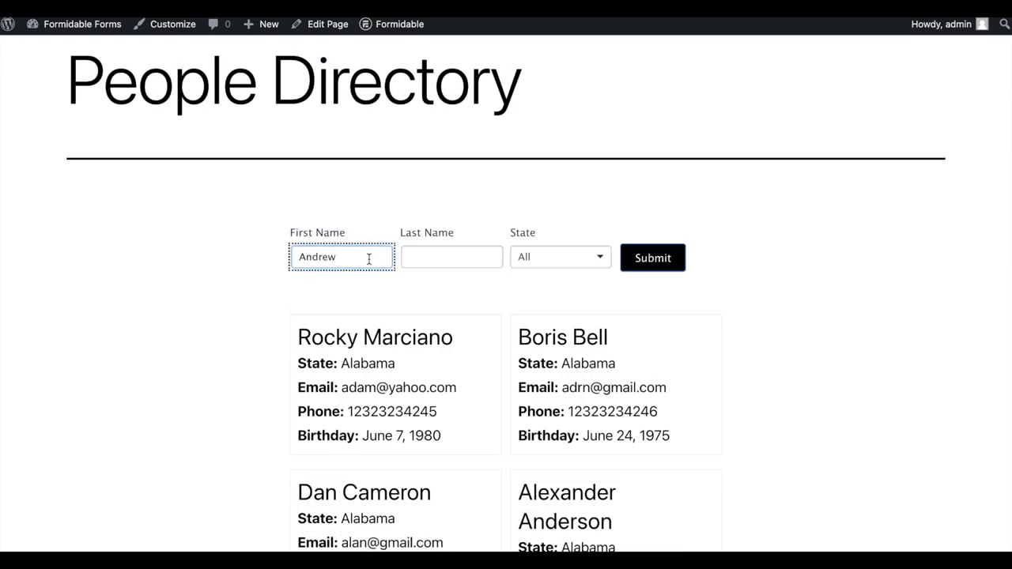
pyautogui.click(662, 260)
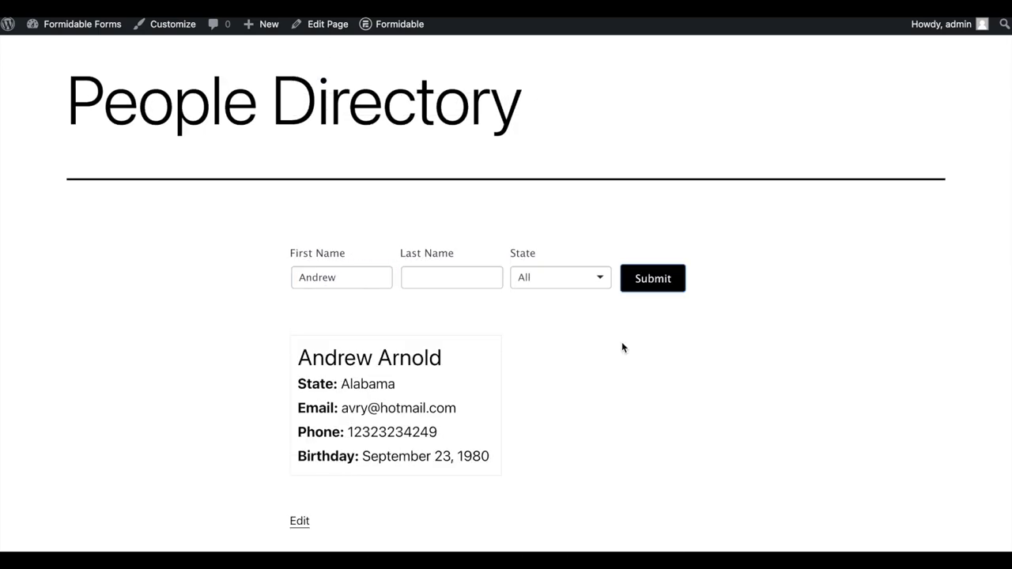
# - Clear the name search and filter the directory to State Colorado
pyautogui.doubleClick(372, 272)
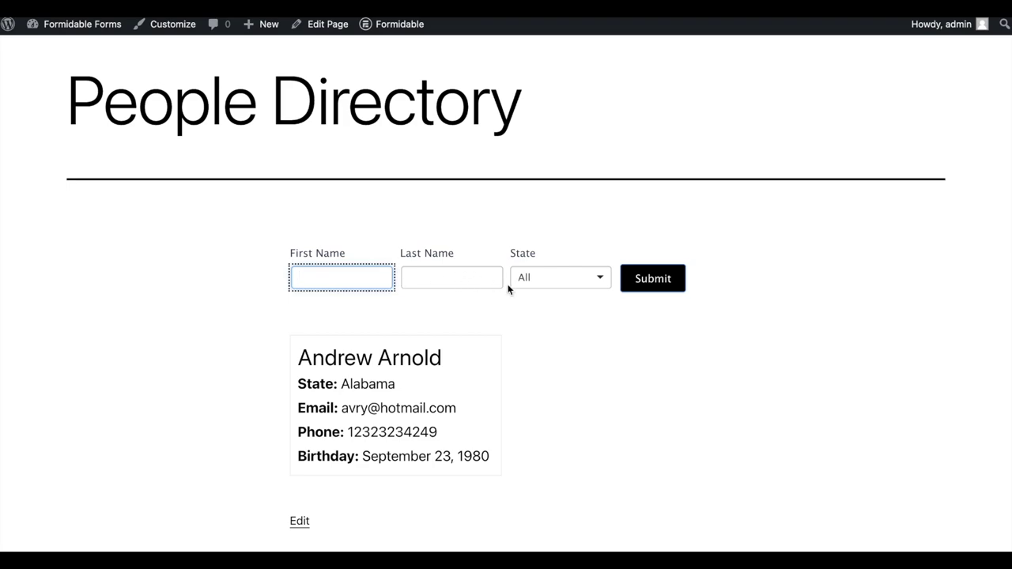
pyautogui.click(608, 284)
pyautogui.click(553, 377)
pyautogui.click(655, 283)
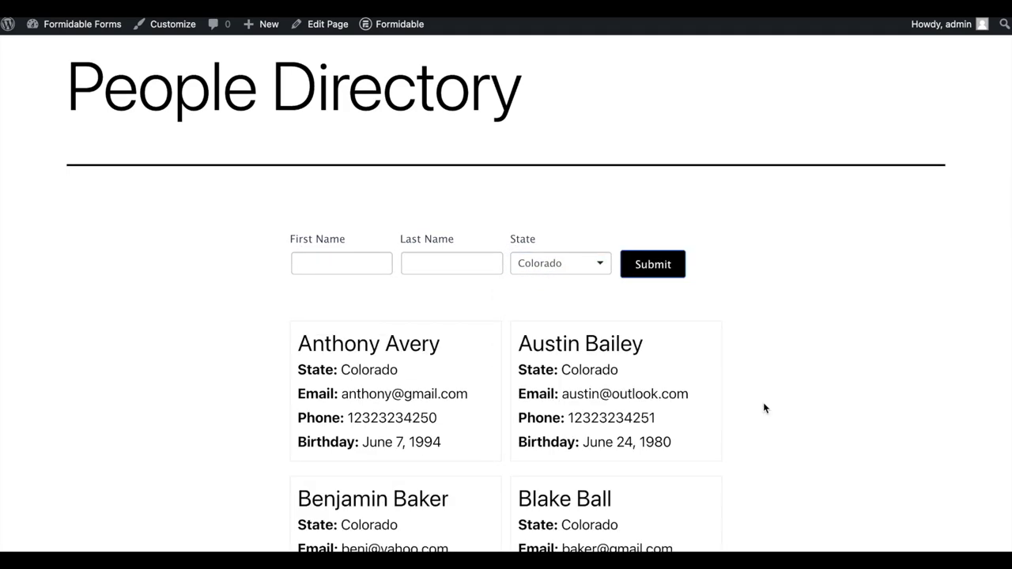
pyautogui.scroll(-3, 764, 408)
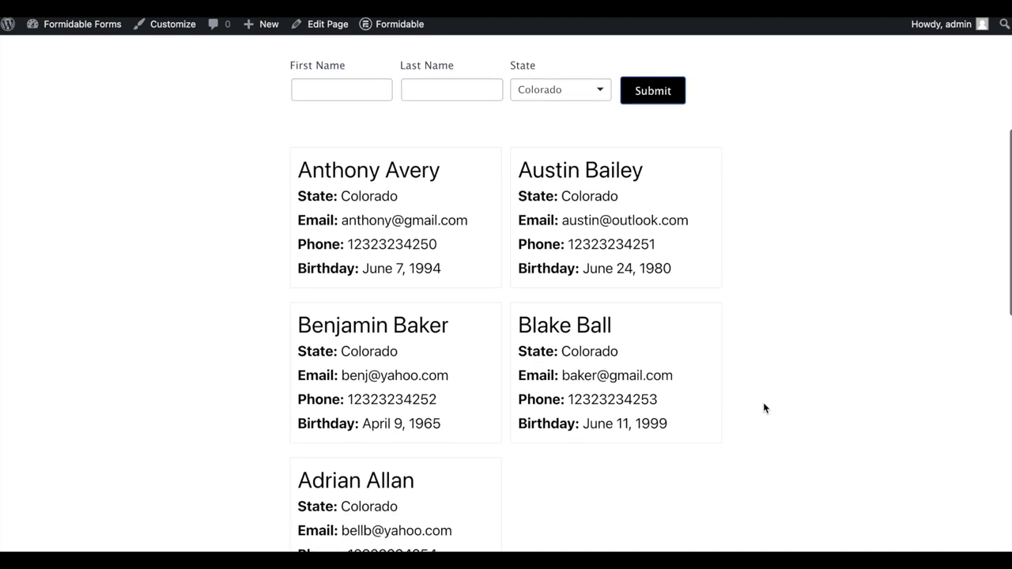